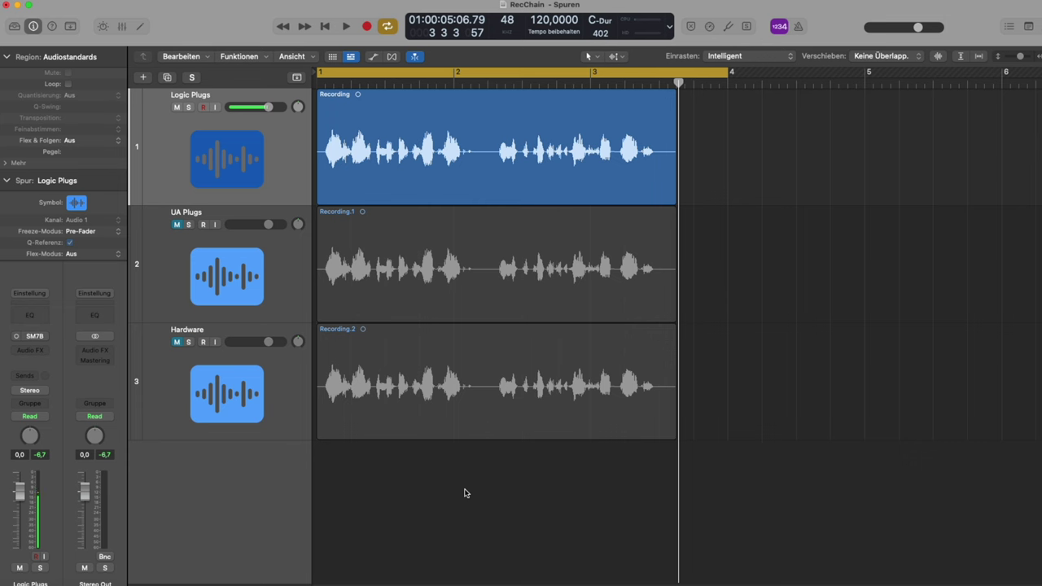
Play the dry recording once and insert the Vintage Console EQ from the Vintage EQ Collection on the Logic Plugs track.
{"action": "key", "text": "space"}
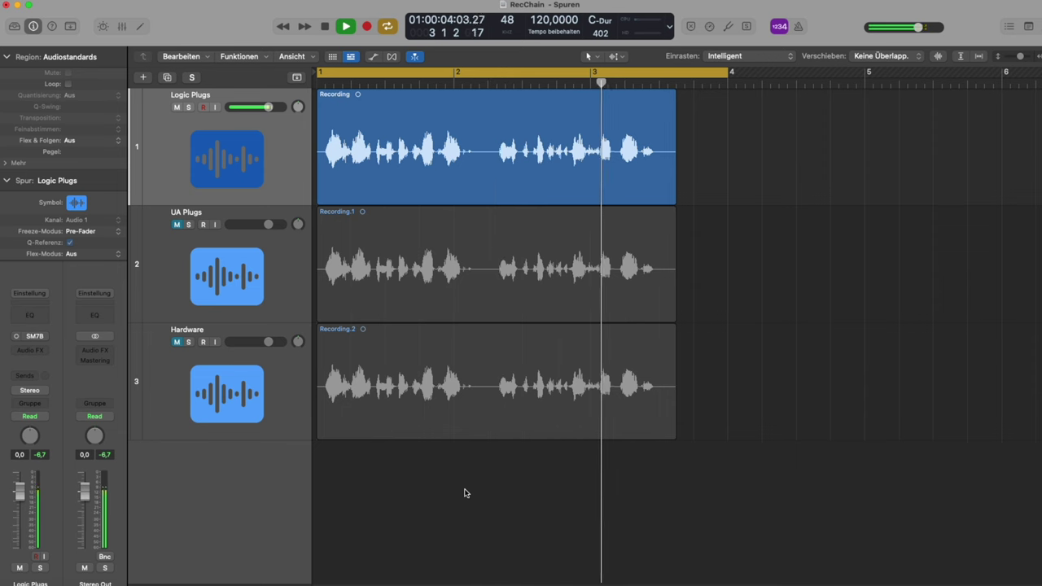
{"action": "key", "text": "space"}
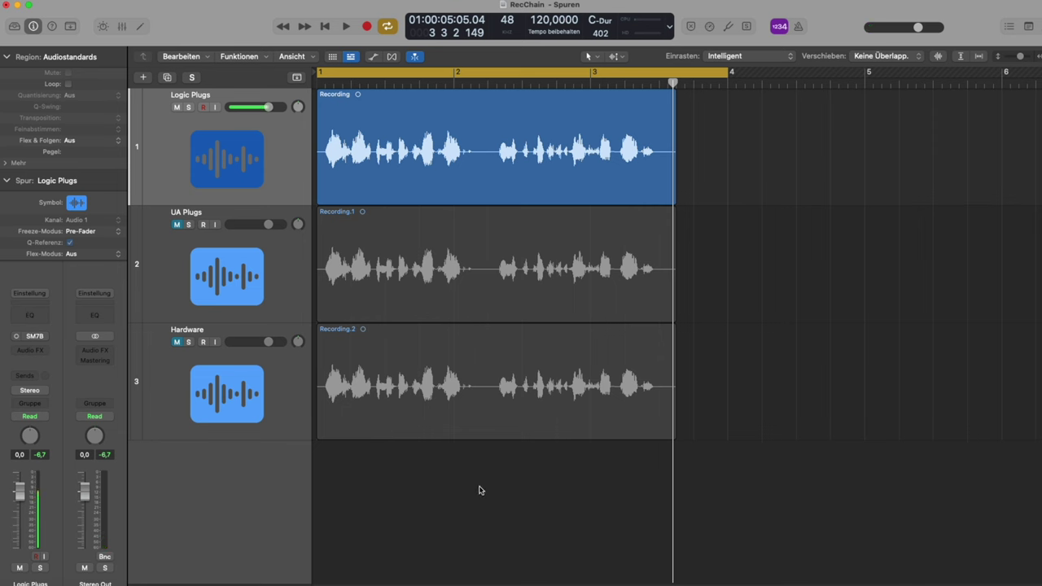
{"action": "left_click", "coordinate": [32, 351]}
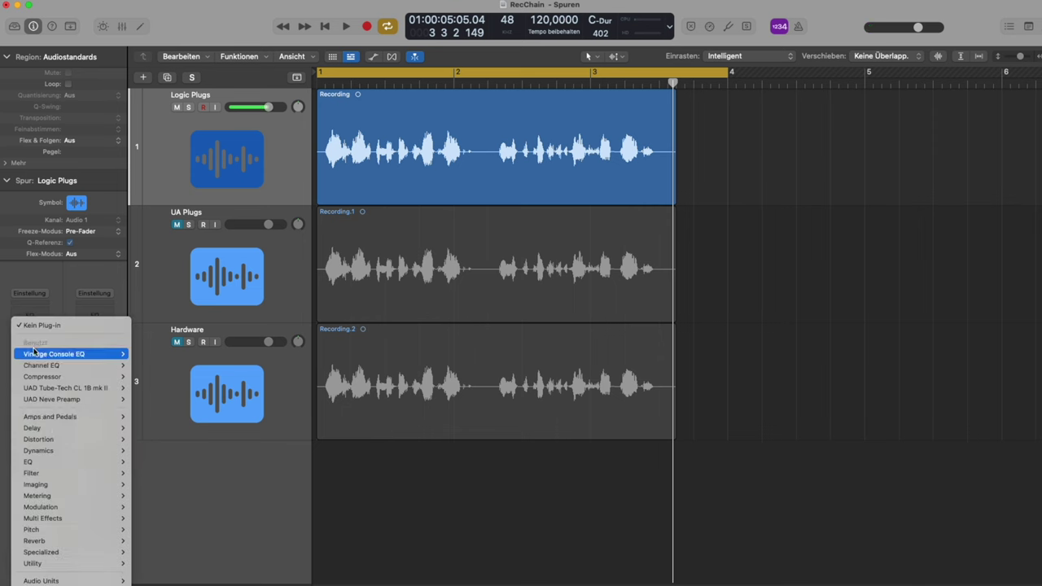
{"action": "mouse_move", "coordinate": [50, 463]}
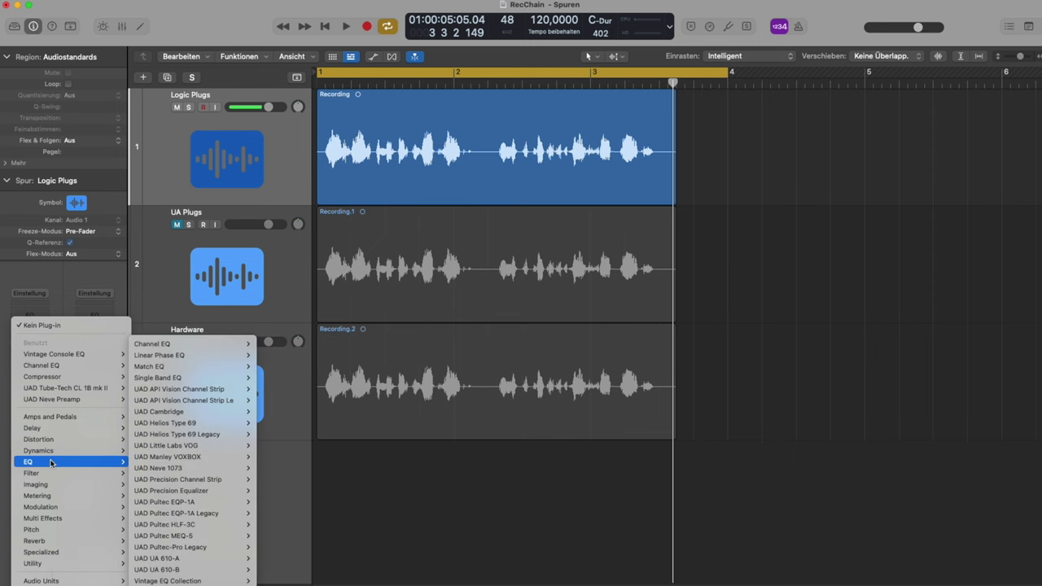
{"action": "mouse_move", "coordinate": [212, 580]}
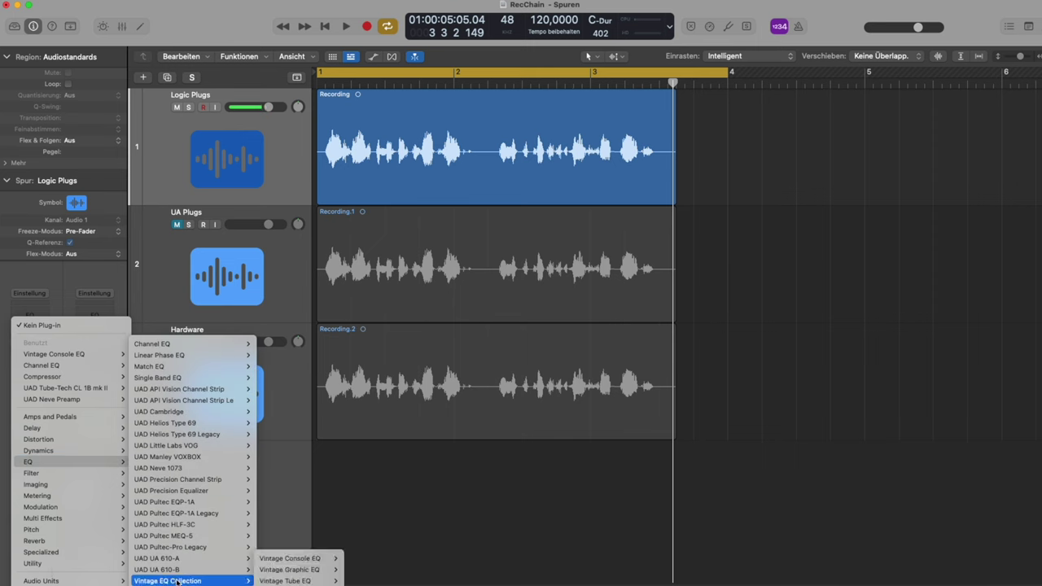
{"action": "left_click", "coordinate": [285, 559]}
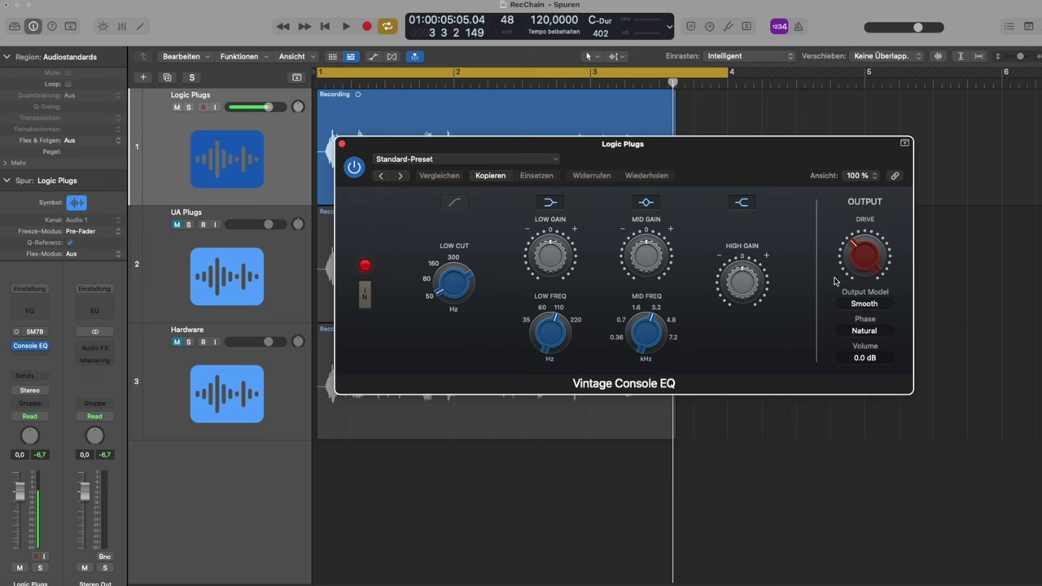
Try the Vintage Console EQ's Drive at different amounts up to 11.0 and audition it during playback.
{"action": "mouse_move", "coordinate": [869, 257]}
{"action": "left_click_drag", "start_coordinate": [871, 261], "coordinate": [874, 304]}
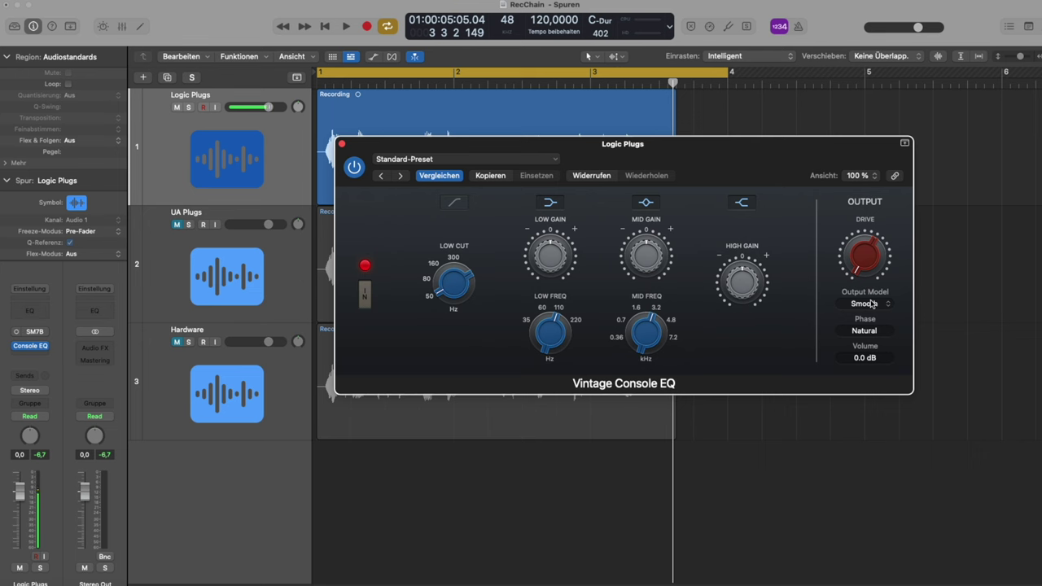
{"action": "left_click_drag", "start_coordinate": [878, 274], "coordinate": [879, 229]}
{"action": "left_click_drag", "start_coordinate": [874, 265], "coordinate": [877, 255]}
{"action": "left_click_drag", "start_coordinate": [856, 264], "coordinate": [895, 201]}
{"action": "left_click_drag", "start_coordinate": [875, 262], "coordinate": [885, 302]}
{"action": "key", "text": "space"}
{"action": "left_click_drag", "start_coordinate": [866, 262], "coordinate": [877, 179]}
{"action": "left_click_drag", "start_coordinate": [871, 262], "coordinate": [890, 203]}
{"action": "key", "text": "space"}
{"action": "key", "text": "space"}
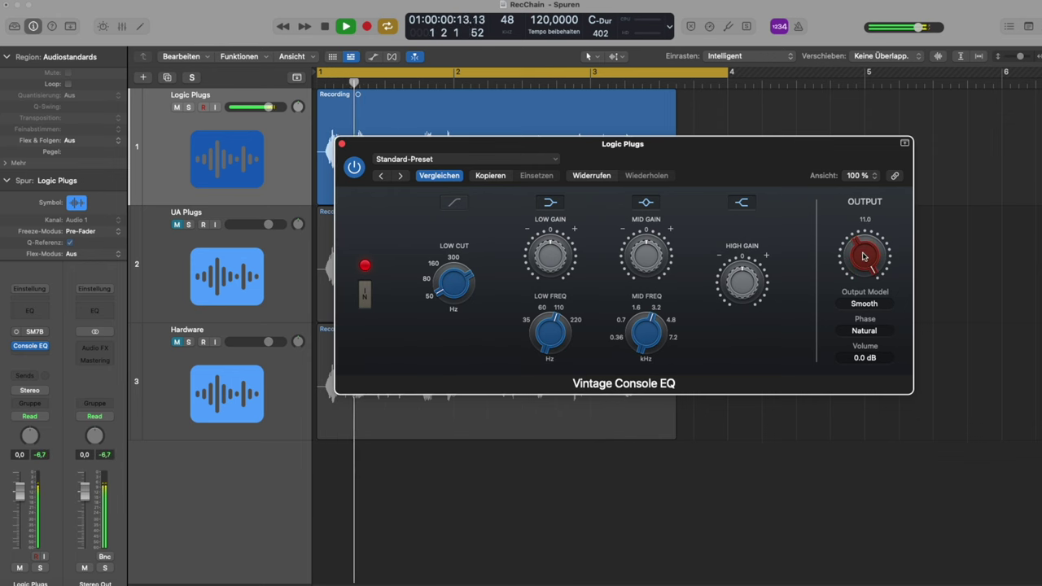
Set the Vintage Console EQ's Drive to 4.0 and restart playback.
{"action": "key", "text": "space"}
{"action": "mouse_move", "coordinate": [865, 257]}
{"action": "left_mouse_down"}
{"action": "mouse_move", "coordinate": [878, 256]}
{"action": "mouse_move", "coordinate": [873, 274]}
{"action": "left_mouse_up"}
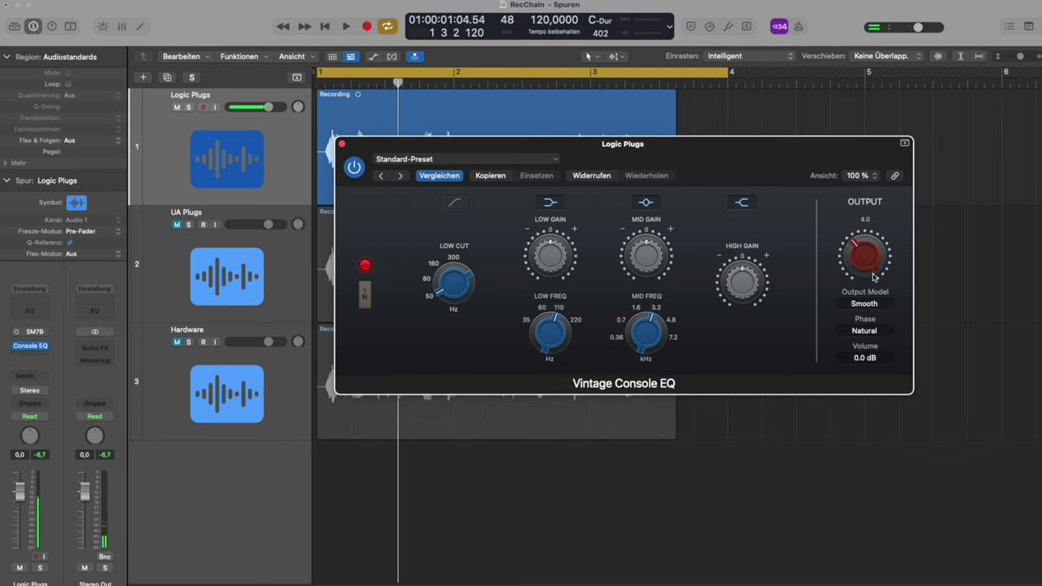
{"action": "key", "text": "space"}
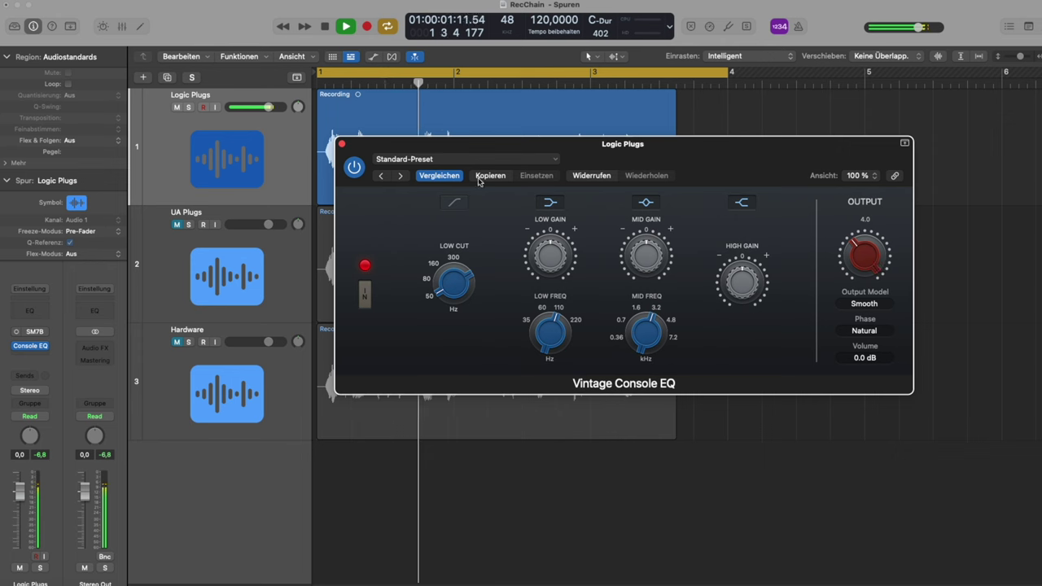
Compare the recording with the Vintage Console EQ switched out and back in during playback.
{"action": "key", "text": "space"}
{"action": "key", "text": "space"}
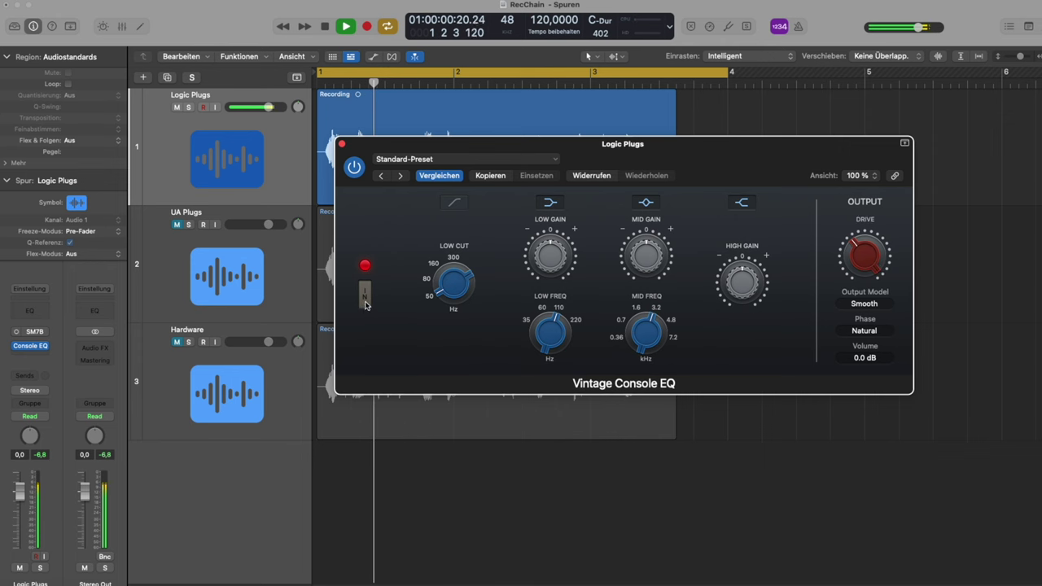
{"action": "key", "text": "space"}
{"action": "left_click", "coordinate": [365, 298]}
{"action": "key", "text": "space"}
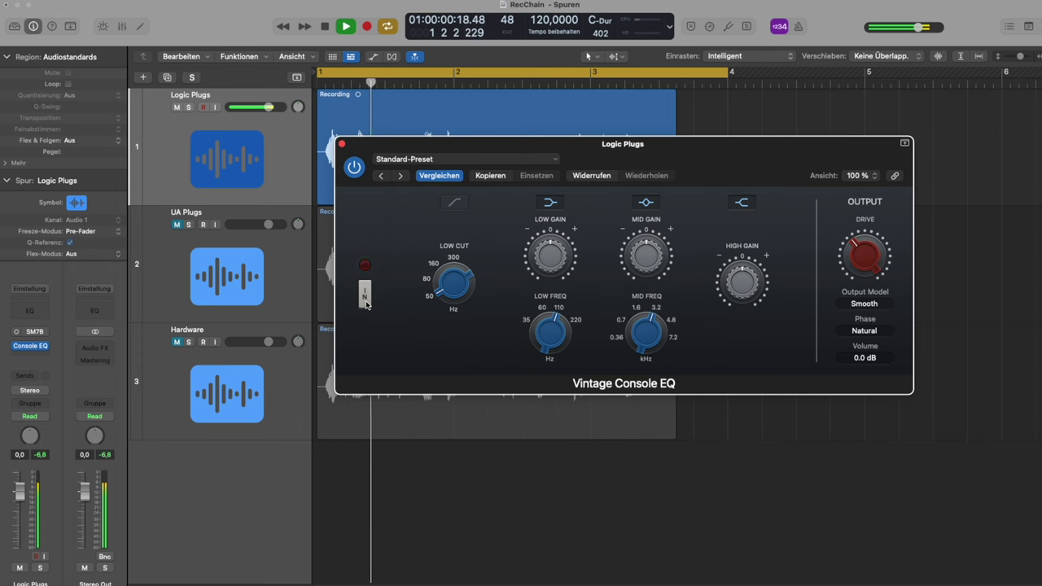
{"action": "left_click", "coordinate": [366, 296]}
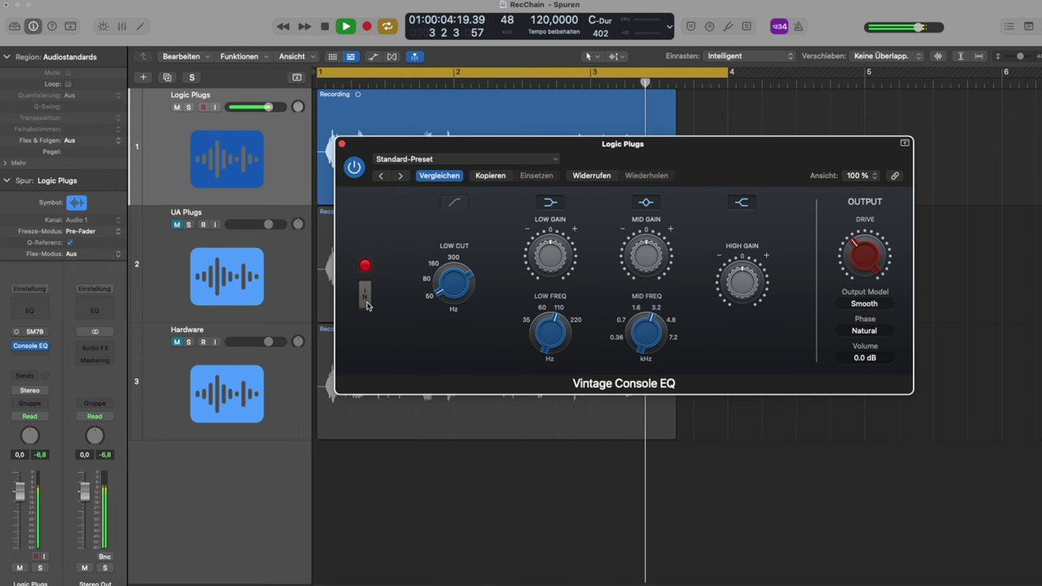
{"action": "key", "text": "space"}
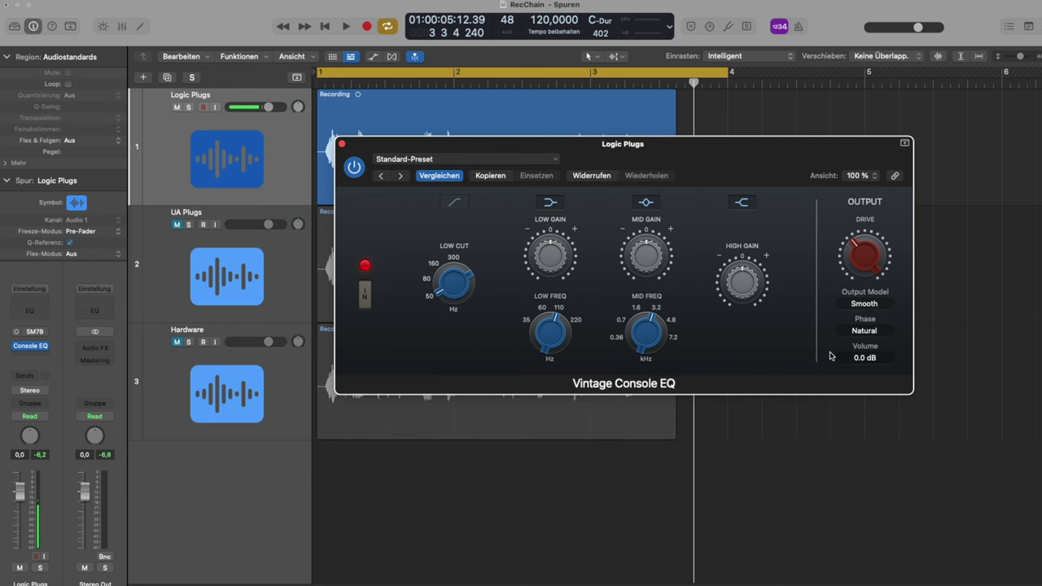
Insert the mono Compressor from the Dynamics plug-ins after the Console EQ and move its window fully into view.
{"action": "left_click", "coordinate": [29, 348]}
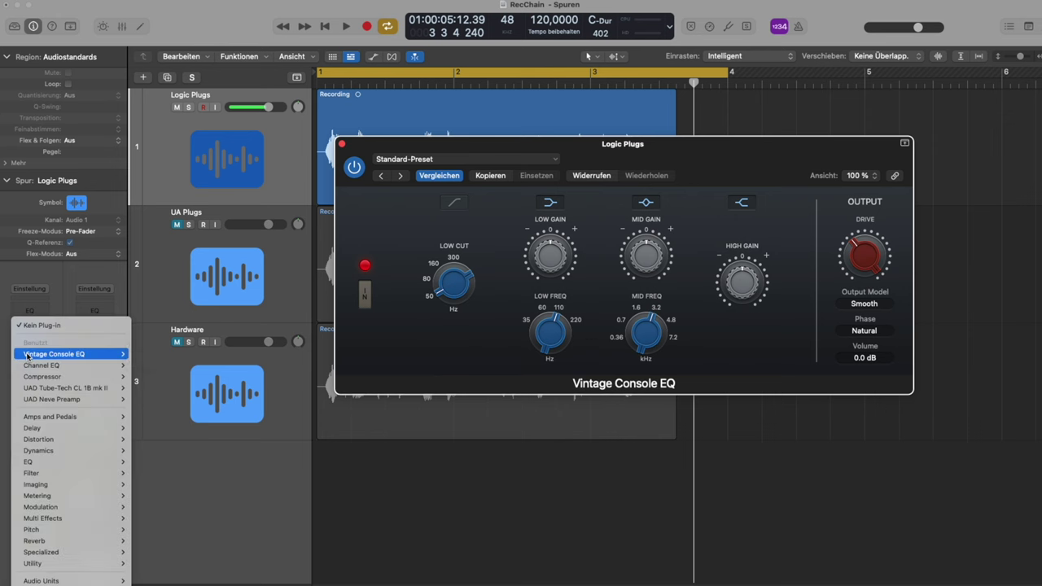
{"action": "mouse_move", "coordinate": [48, 581]}
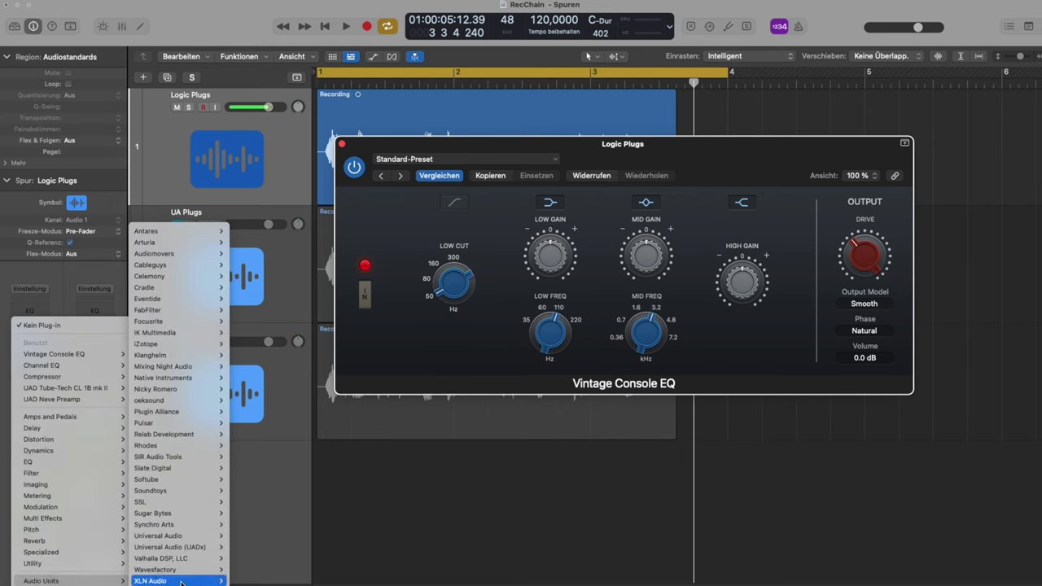
{"action": "mouse_move", "coordinate": [181, 581]}
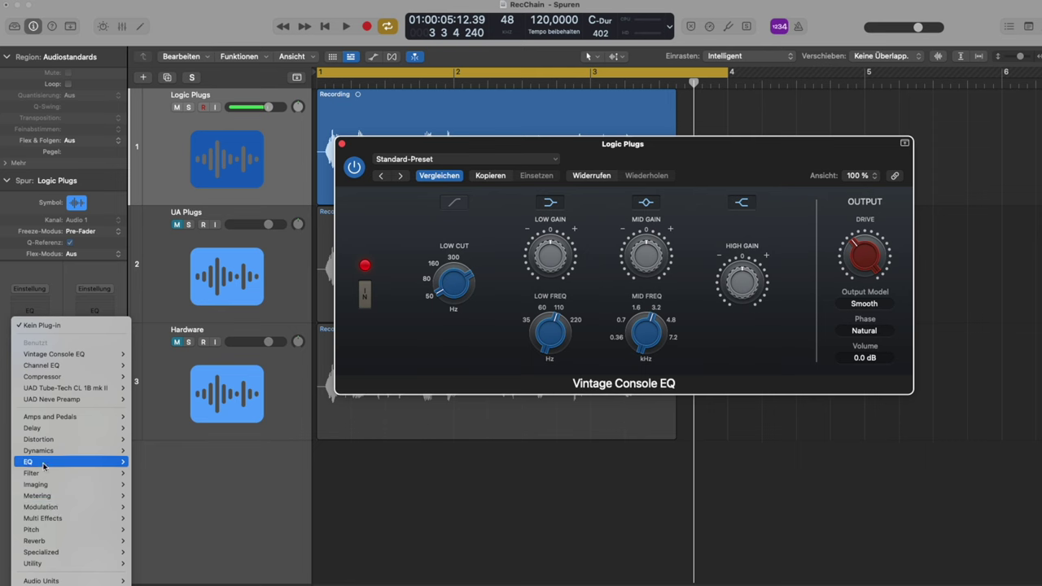
{"action": "mouse_move", "coordinate": [45, 452]}
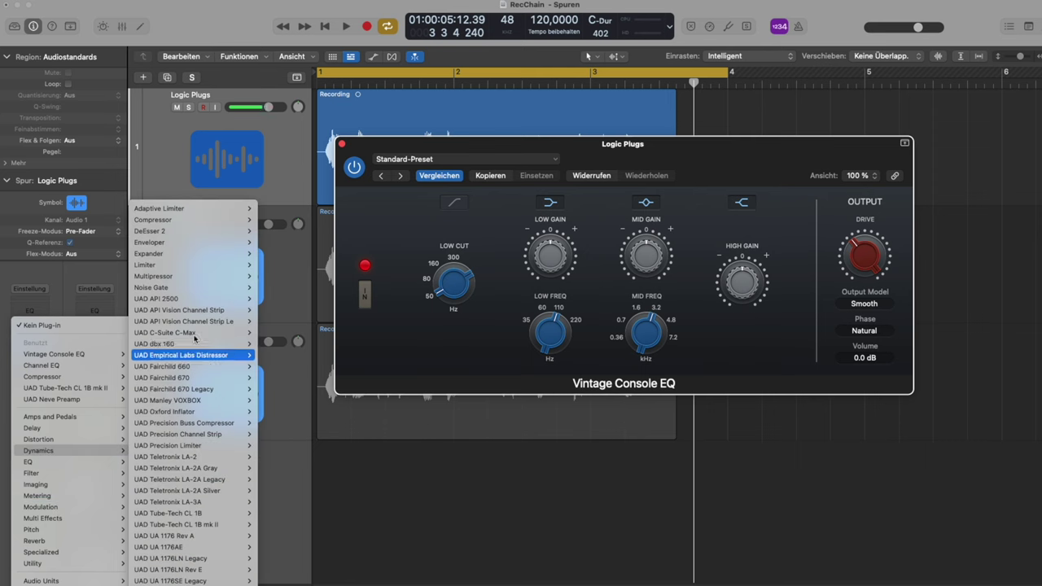
{"action": "mouse_move", "coordinate": [172, 222]}
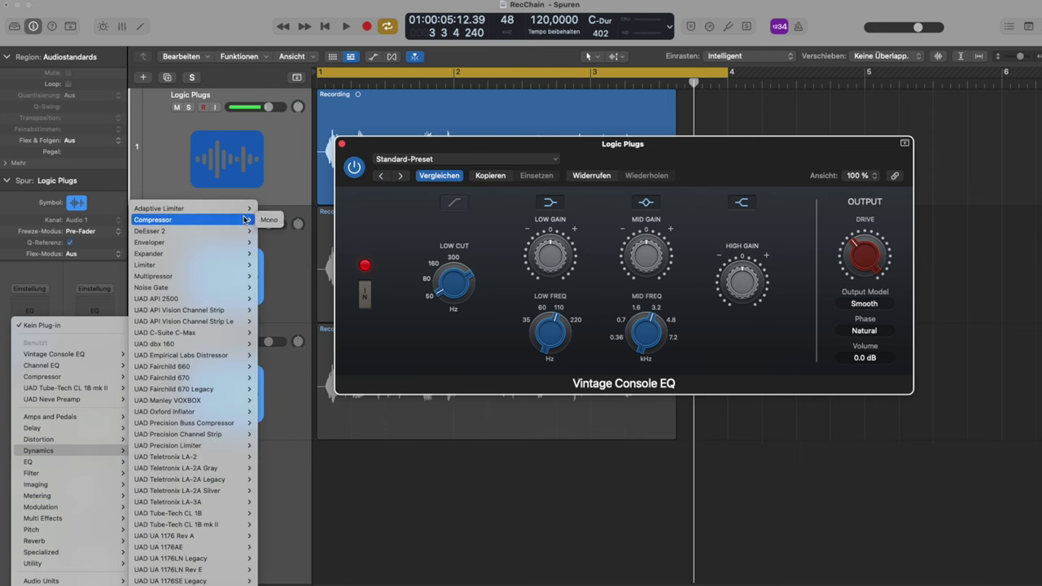
{"action": "left_click", "coordinate": [269, 220]}
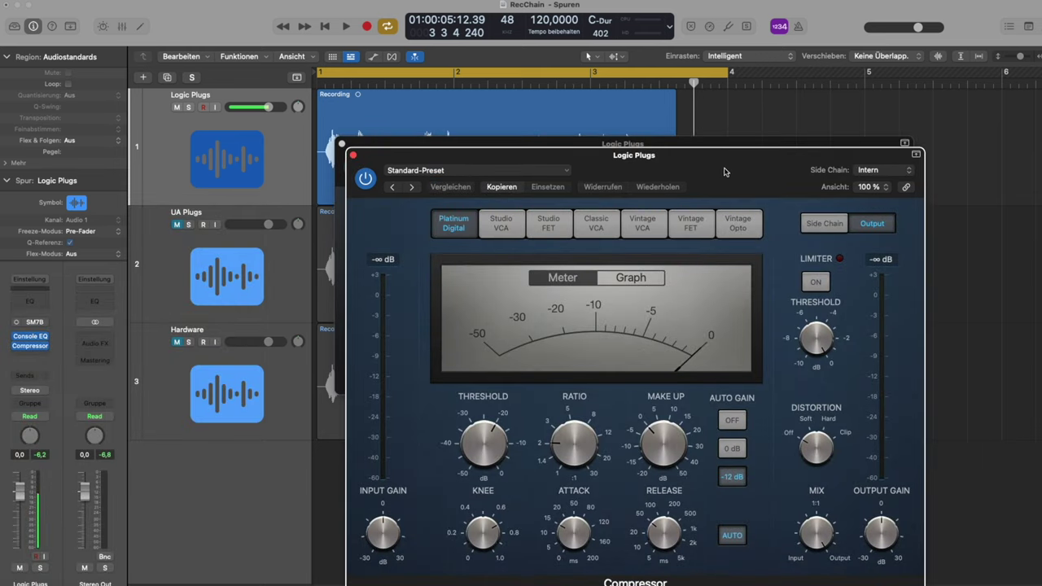
{"action": "left_click_drag", "start_coordinate": [725, 171], "coordinate": [571, 129]}
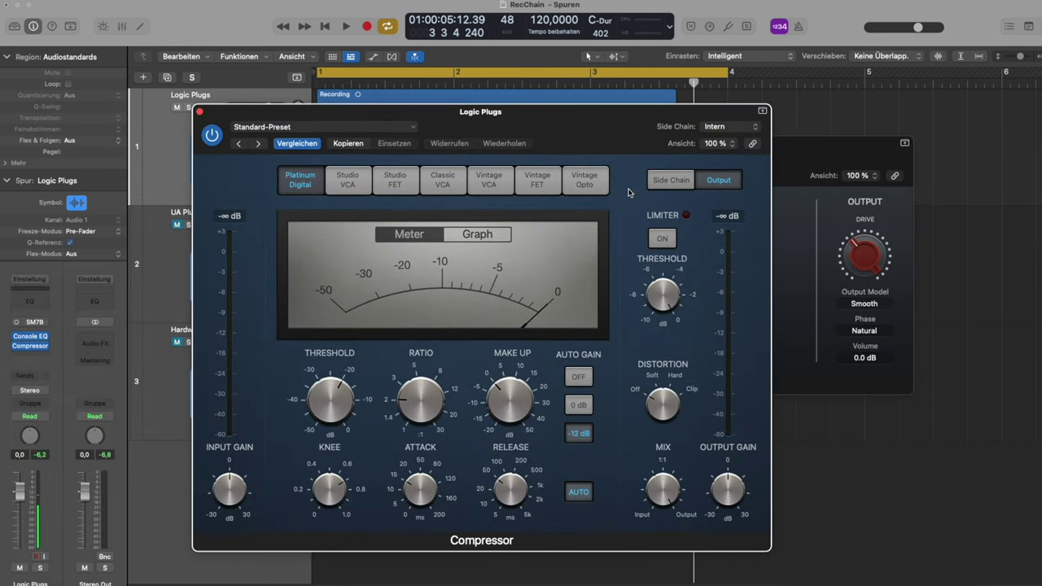
Switch the Compressor to the Vintage Opto model and turn off its Auto Gain and automatic release.
{"action": "left_click", "coordinate": [585, 180]}
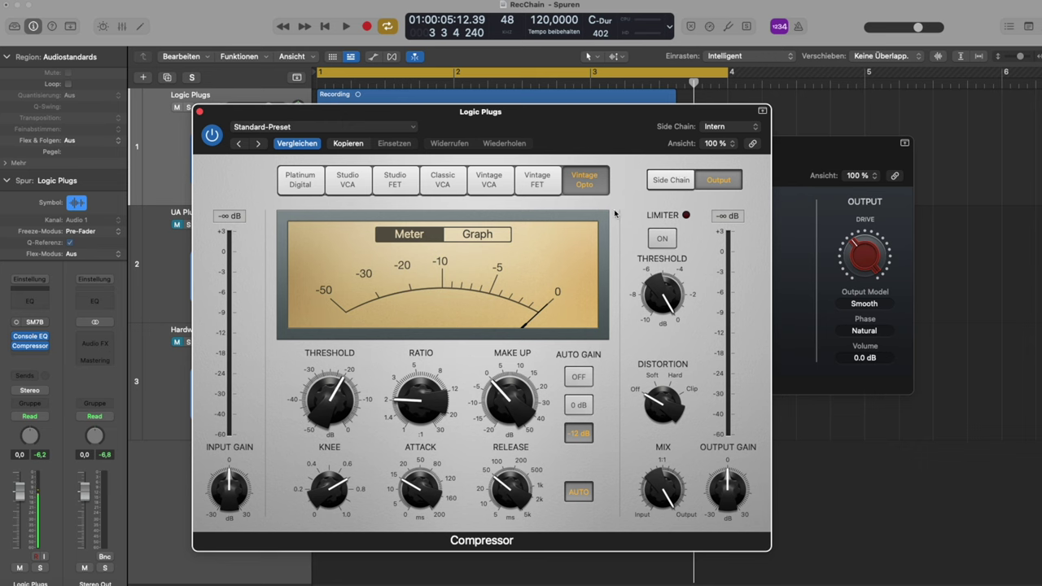
{"action": "left_click", "coordinate": [579, 378]}
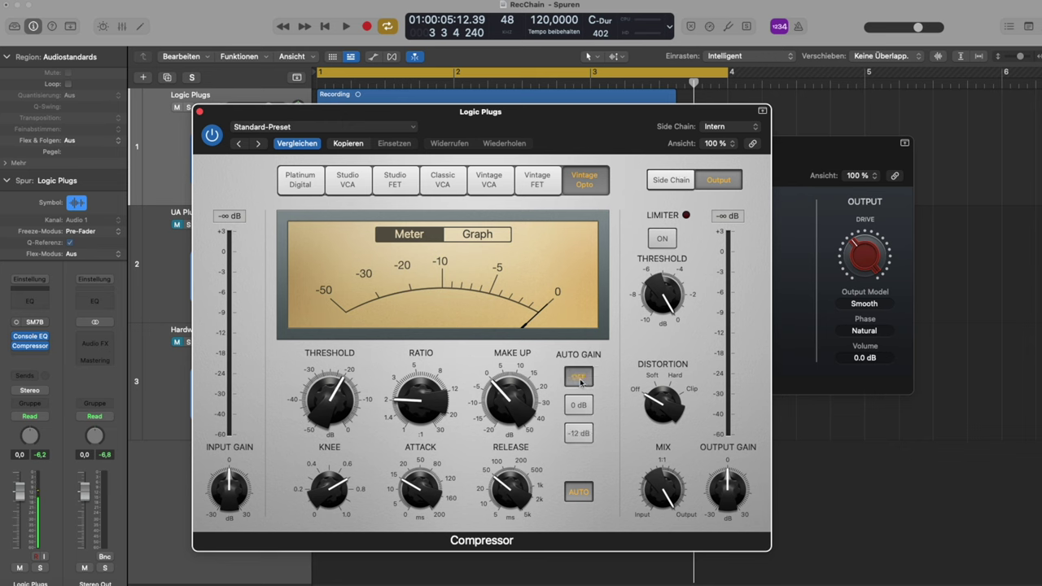
{"action": "left_click", "coordinate": [579, 491]}
Set the Compressor's release to 8.9 ms and its attack to 50 ms.
{"action": "mouse_move", "coordinate": [502, 495]}
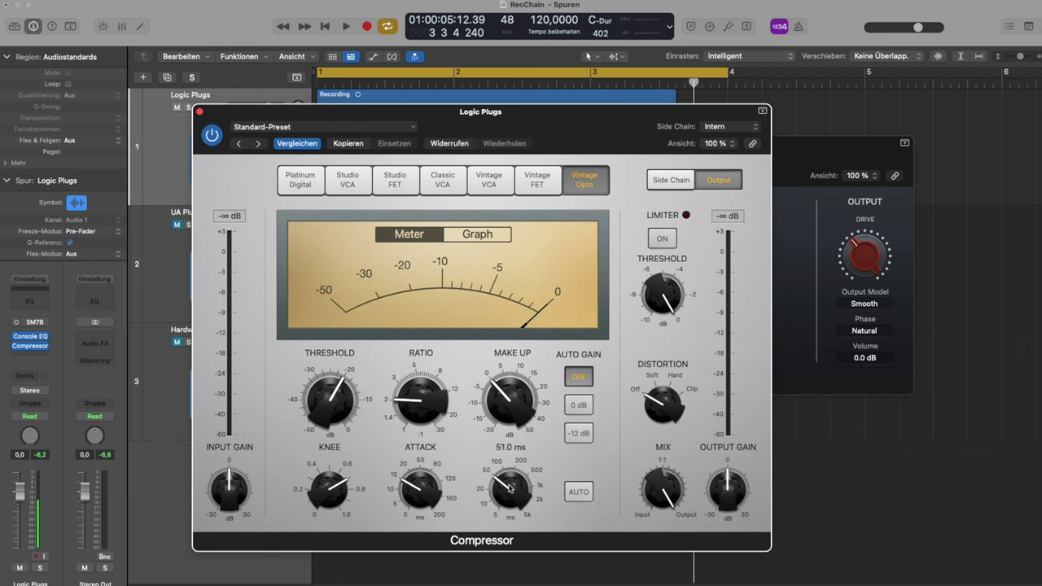
{"action": "left_click_drag", "start_coordinate": [510, 487], "coordinate": [512, 519]}
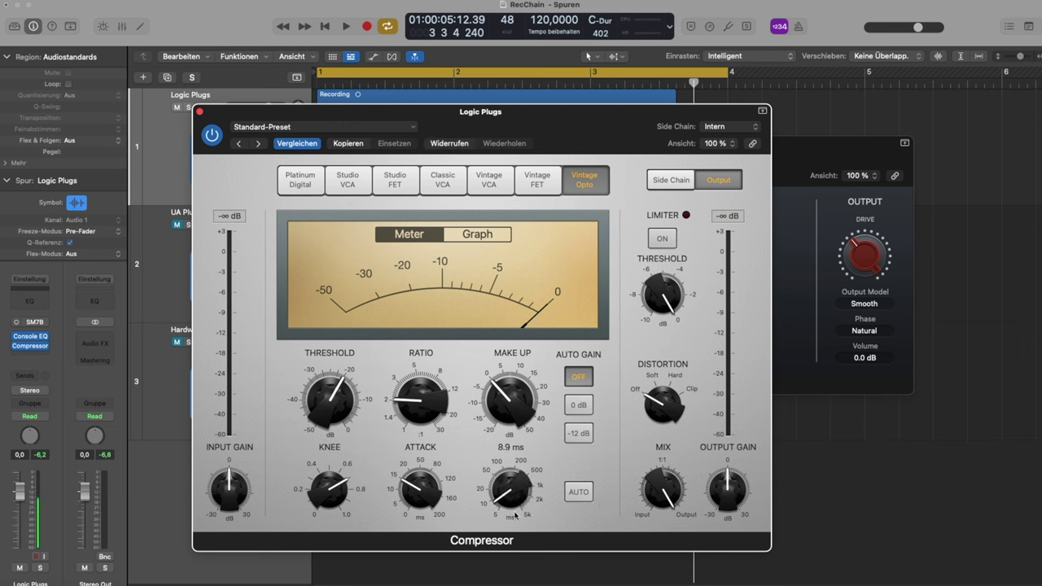
{"action": "left_click_drag", "start_coordinate": [421, 507], "coordinate": [430, 482]}
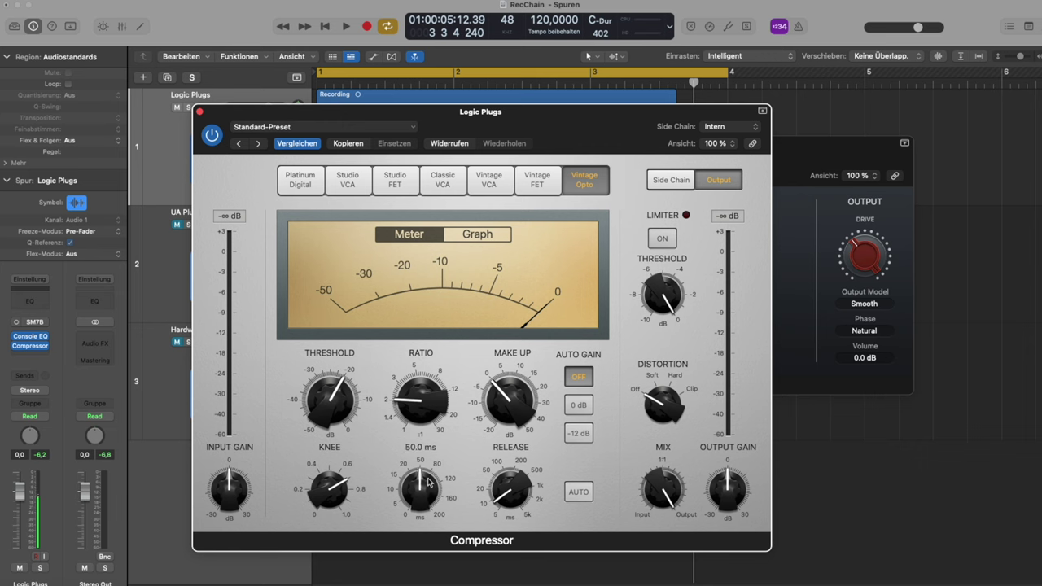
Set the Compressor's ratio to about 3:1 and its threshold to -32.5 dB during playback, and close both plug-in windows.
{"action": "mouse_move", "coordinate": [333, 495]}
{"action": "mouse_move", "coordinate": [348, 390]}
{"action": "left_click_drag", "start_coordinate": [425, 399], "coordinate": [426, 389]}
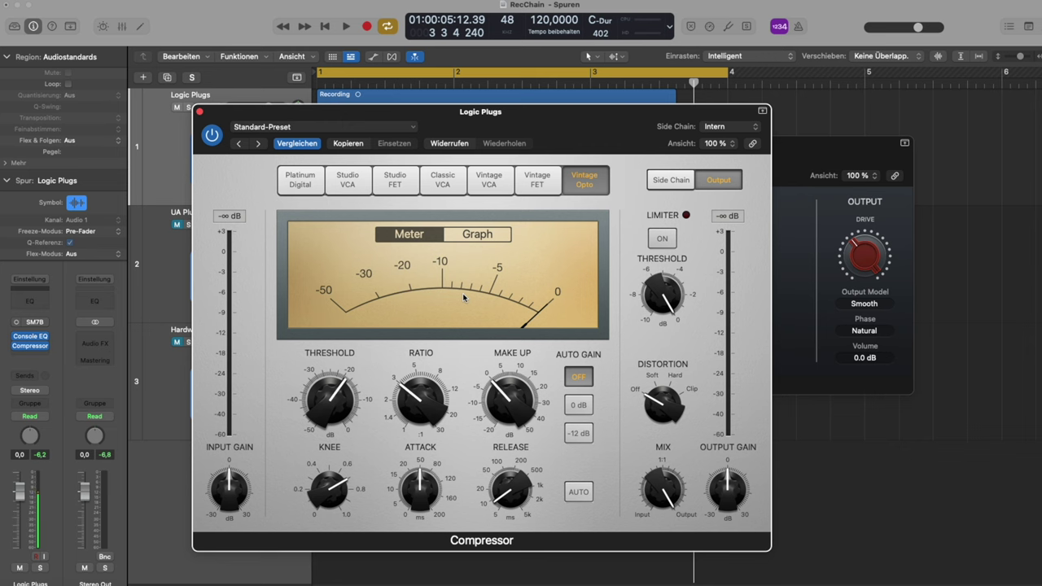
{"action": "left_click_drag", "start_coordinate": [336, 389], "coordinate": [329, 388]}
{"action": "key", "text": "space"}
{"action": "mouse_move", "coordinate": [342, 399]}
{"action": "left_mouse_down"}
{"action": "mouse_move", "coordinate": [330, 448]}
{"action": "mouse_move", "coordinate": [332, 405]}
{"action": "left_mouse_up"}
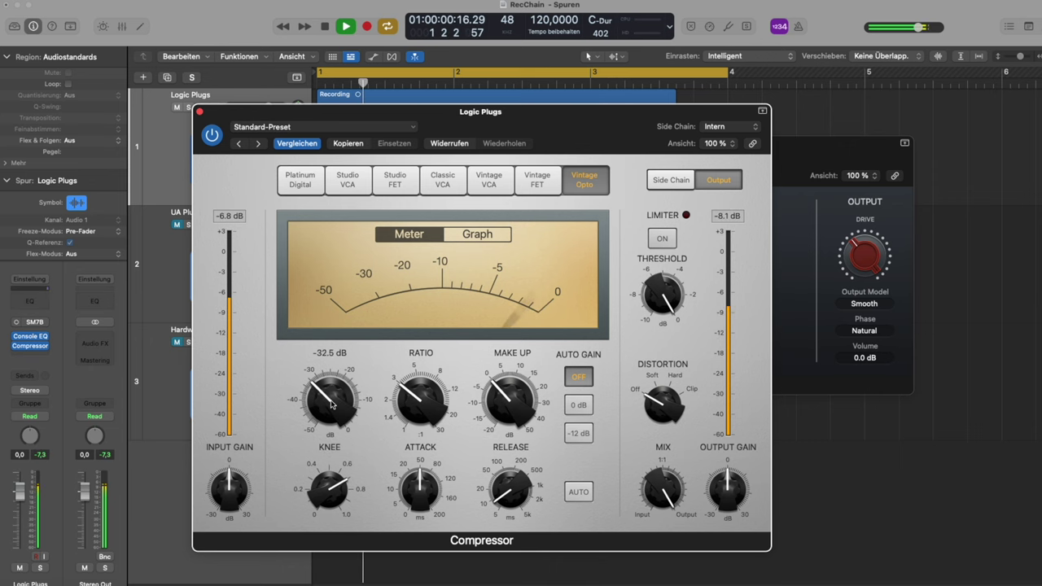
{"action": "key", "text": "space"}
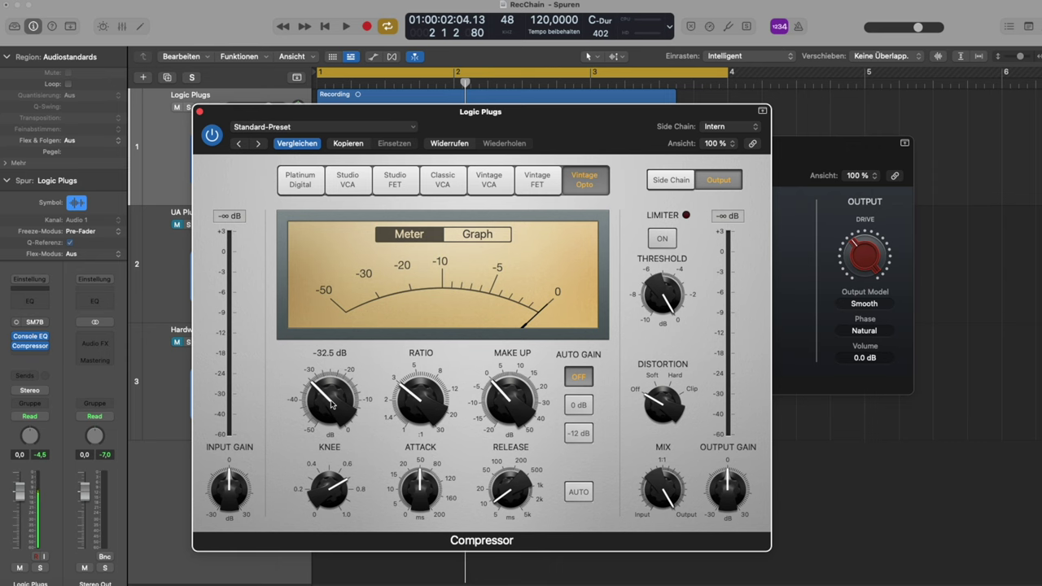
{"action": "left_click", "coordinate": [199, 111]}
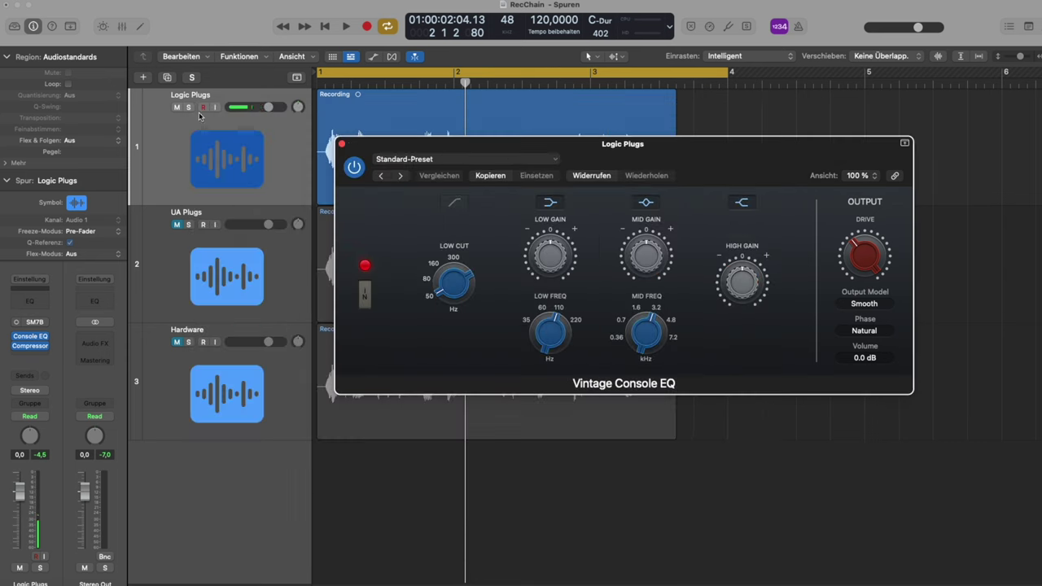
{"action": "left_click", "coordinate": [346, 146]}
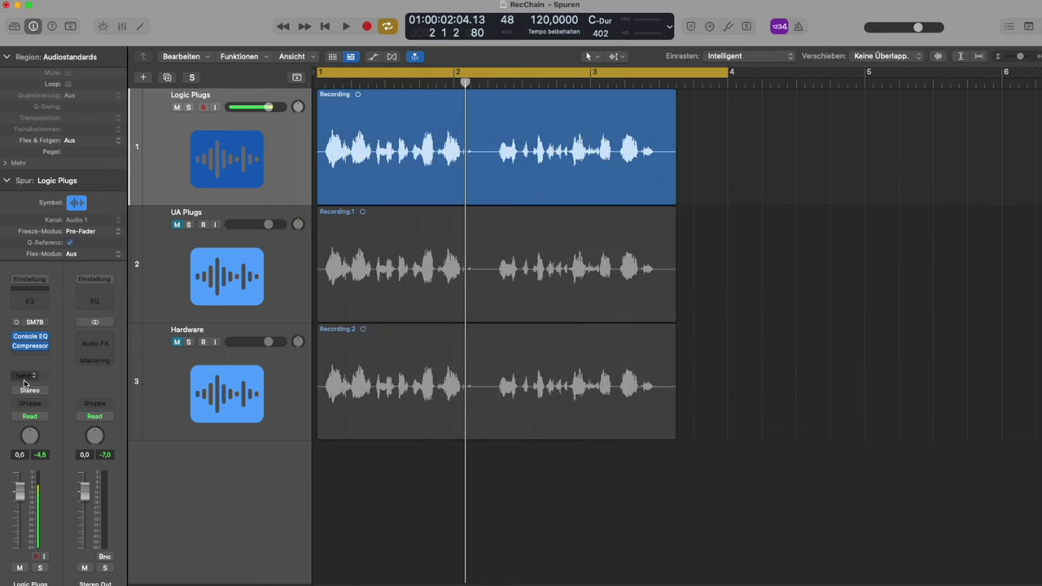
Play the Logic Plugs vocal while bypassing and reactivating the Console EQ and Compressor to compare the dry and processed sound.
{"action": "mouse_move", "coordinate": [16, 339]}
{"action": "key", "text": "space"}
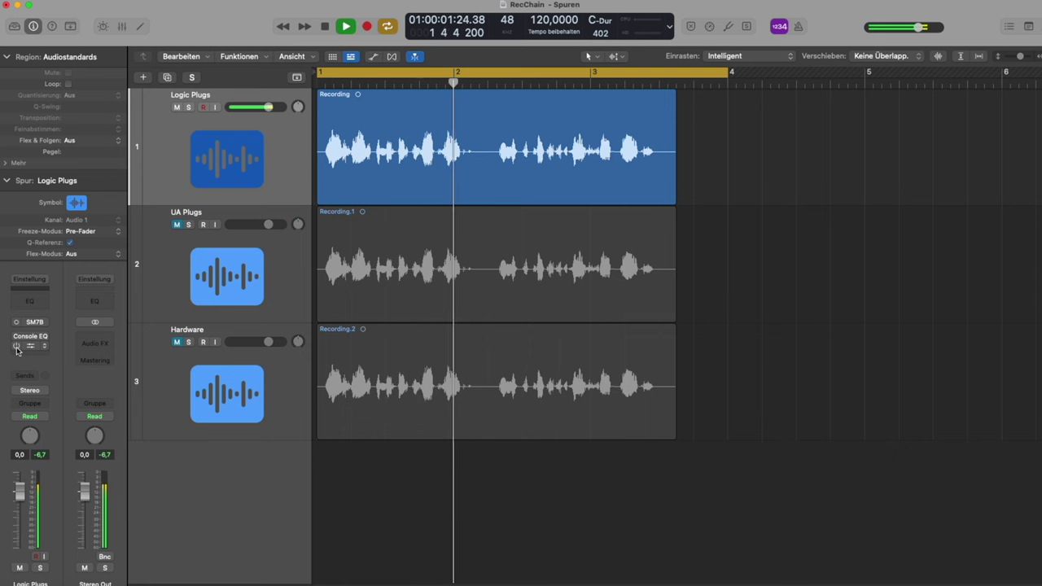
{"action": "key", "text": "space"}
{"action": "left_click", "coordinate": [17, 338]}
{"action": "left_click", "coordinate": [17, 347]}
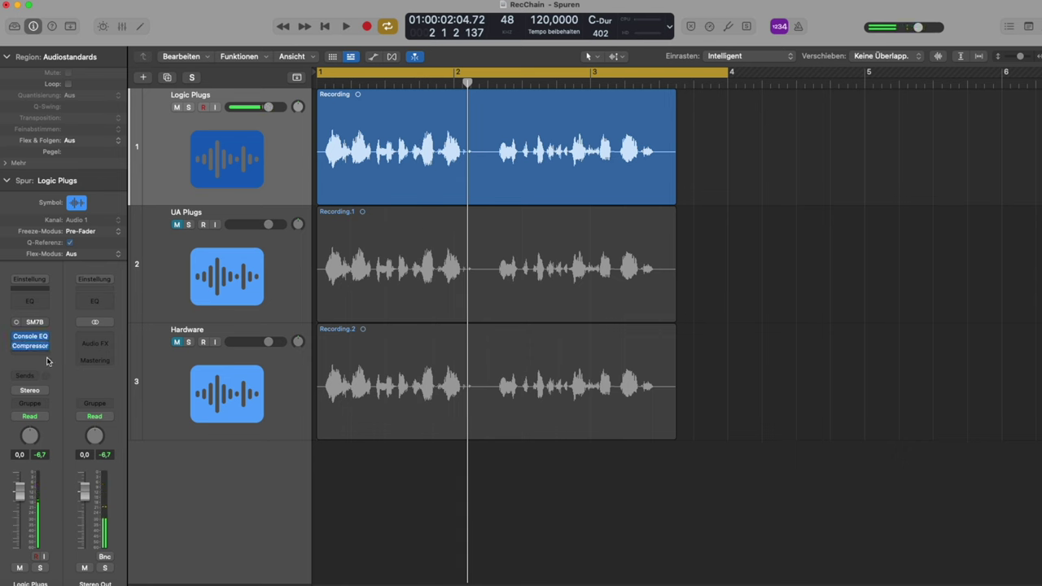
{"action": "key", "text": "space"}
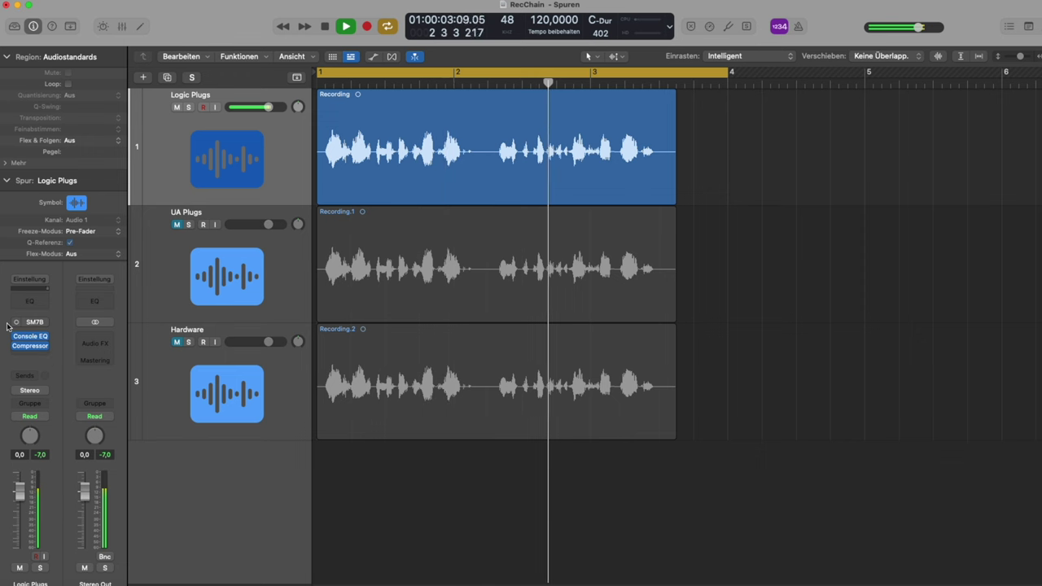
{"action": "left_click", "coordinate": [16, 337]}
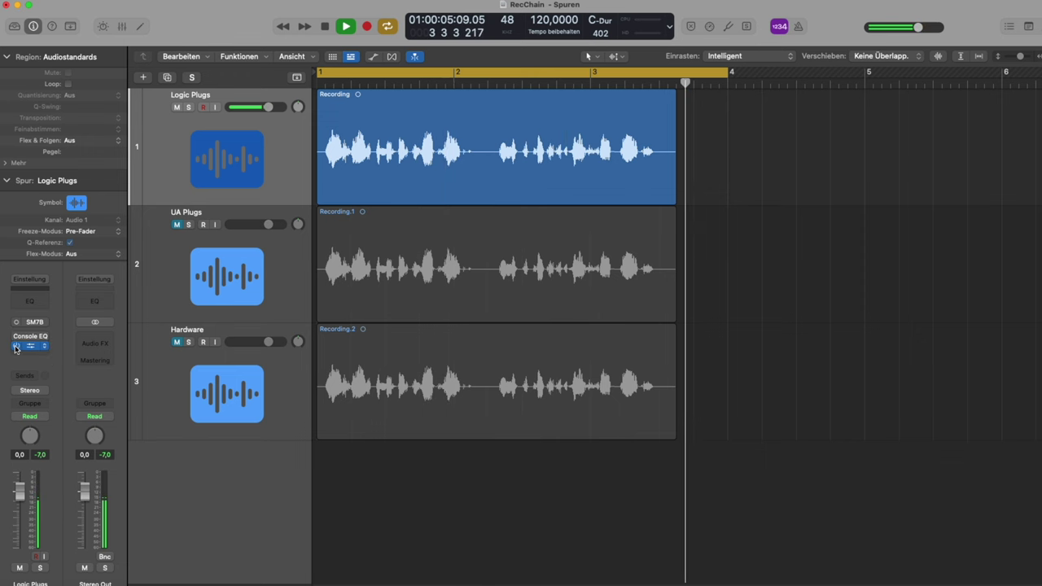
{"action": "left_click", "coordinate": [15, 347]}
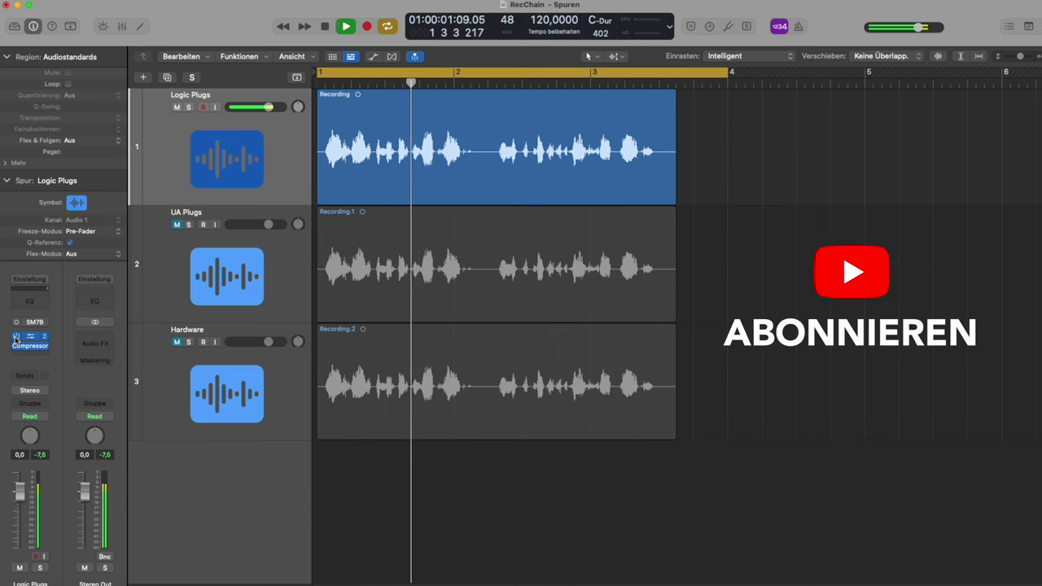
{"action": "key", "text": "space"}
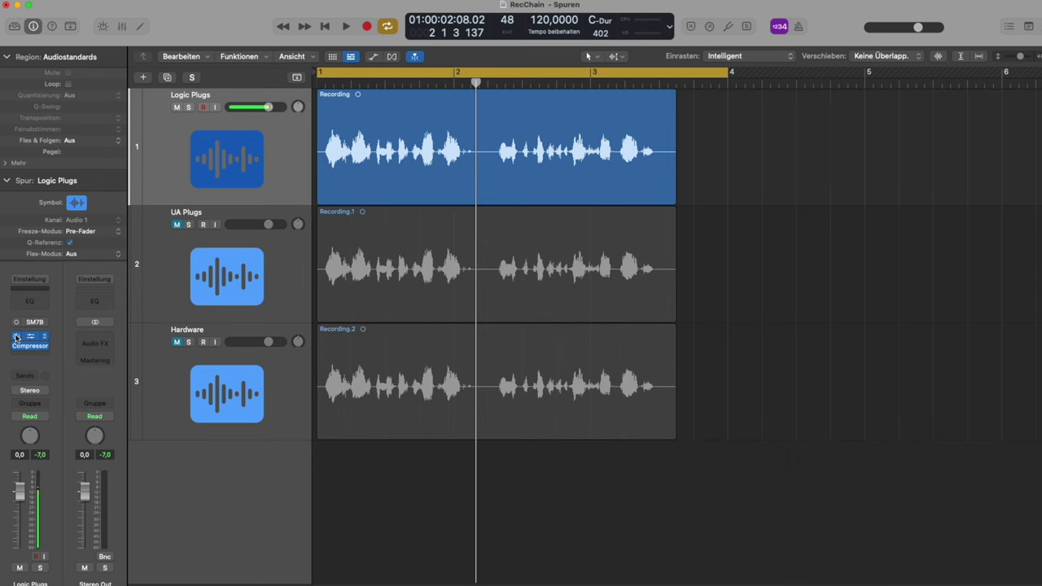
Mute the Logic Plugs track, unmute UA Plugs, and audition it with the UAD Tube-Tech CL 1B mk II compressor window open.
{"action": "left_click", "coordinate": [177, 108]}
{"action": "left_click", "coordinate": [177, 225]}
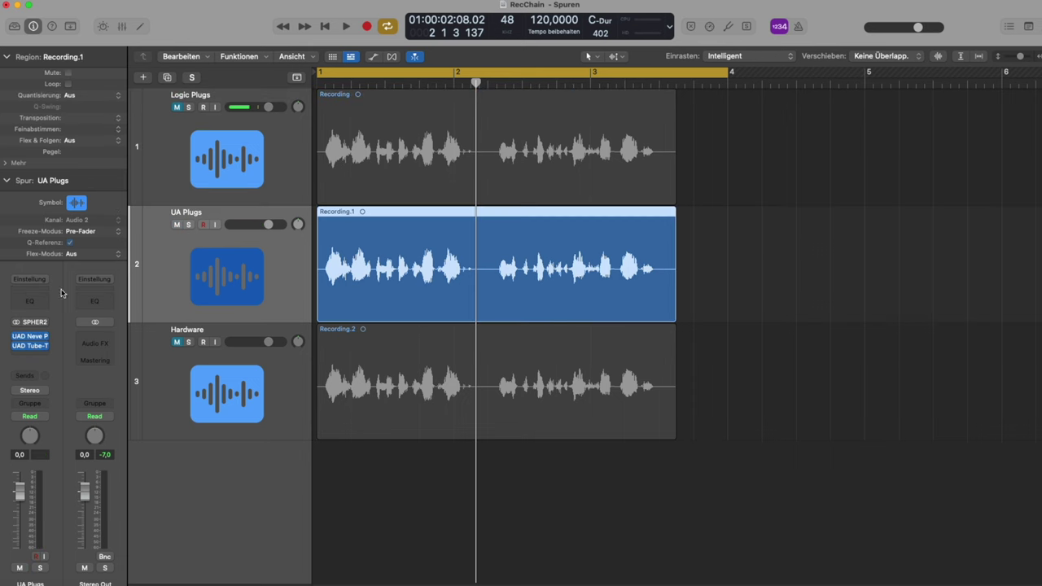
{"action": "left_click", "coordinate": [29, 347]}
{"action": "left_click", "coordinate": [37, 349]}
{"action": "left_click", "coordinate": [30, 347]}
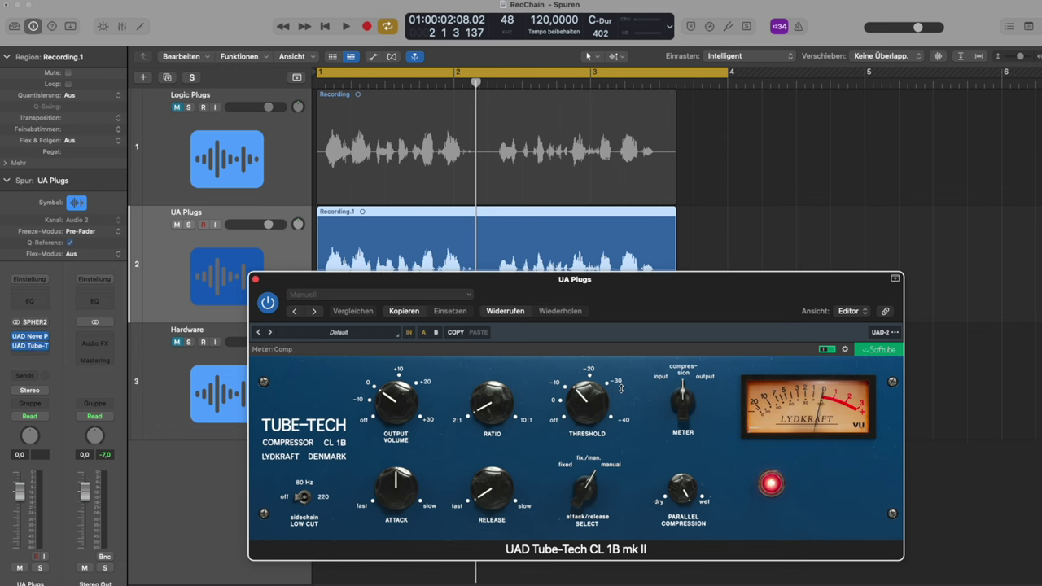
{"action": "key", "text": "shift+space"}
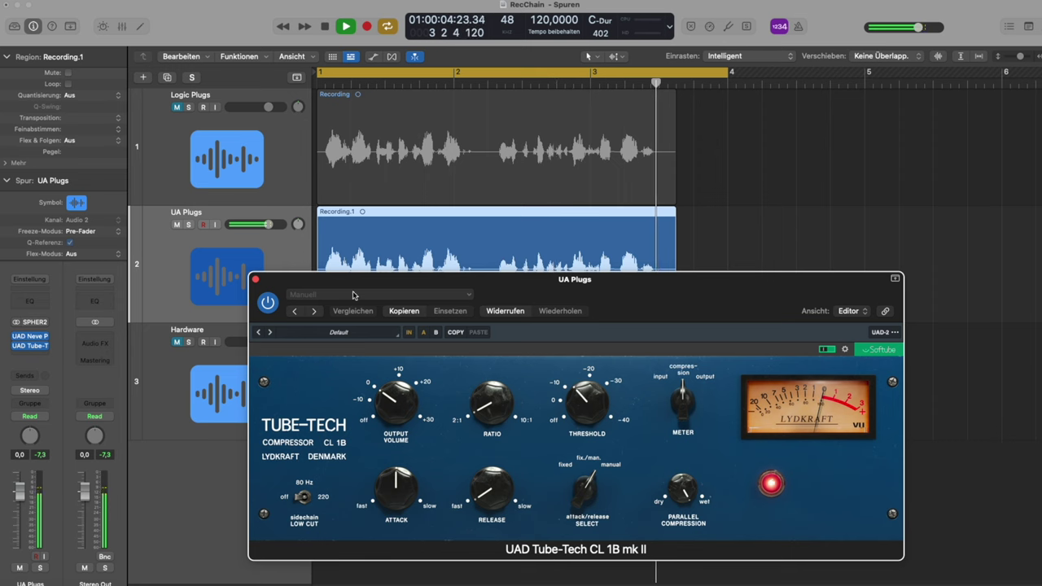
{"action": "left_click", "coordinate": [255, 280]}
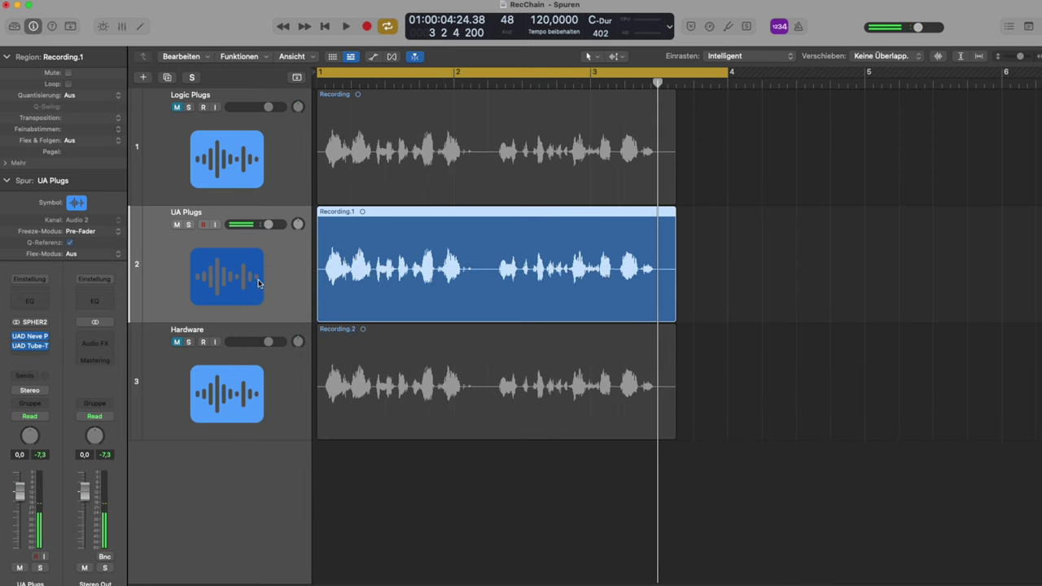
Compare the Logic Plugs and UA Plugs vocal chains during playback by repeatedly switching the Logic Plugs track's solo on and off.
{"action": "left_click", "coordinate": [189, 108]}
{"action": "key", "text": "space"}
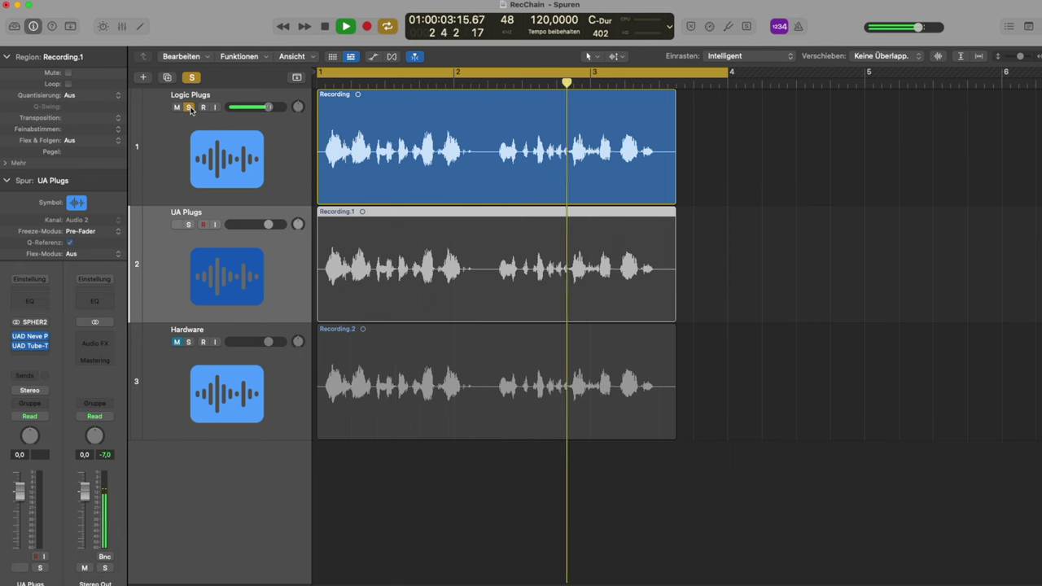
{"action": "key", "text": "space"}
{"action": "left_click", "coordinate": [190, 108]}
{"action": "key", "text": "space"}
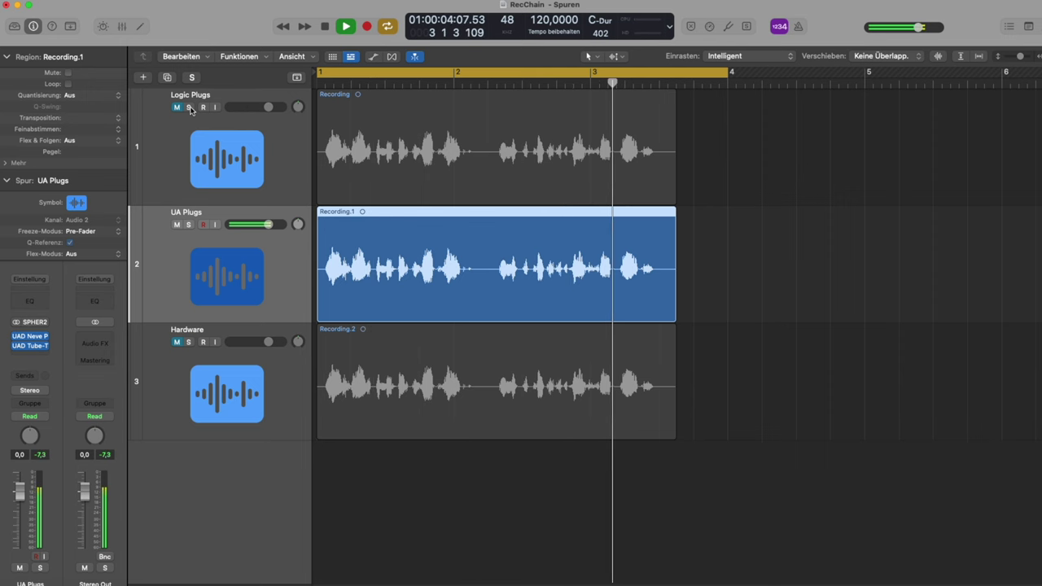
{"action": "left_click", "coordinate": [189, 109]}
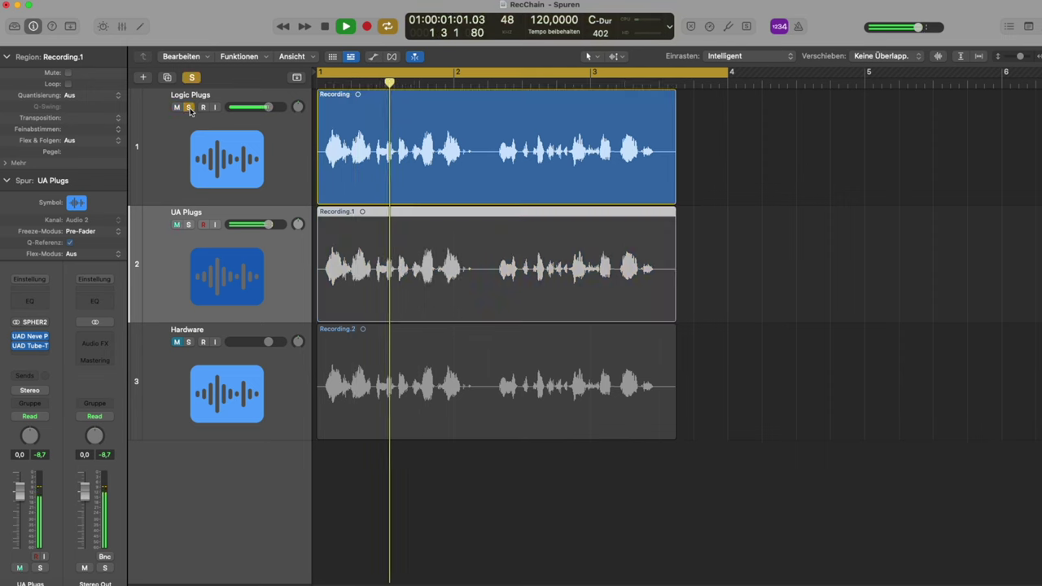
{"action": "left_click", "coordinate": [189, 108]}
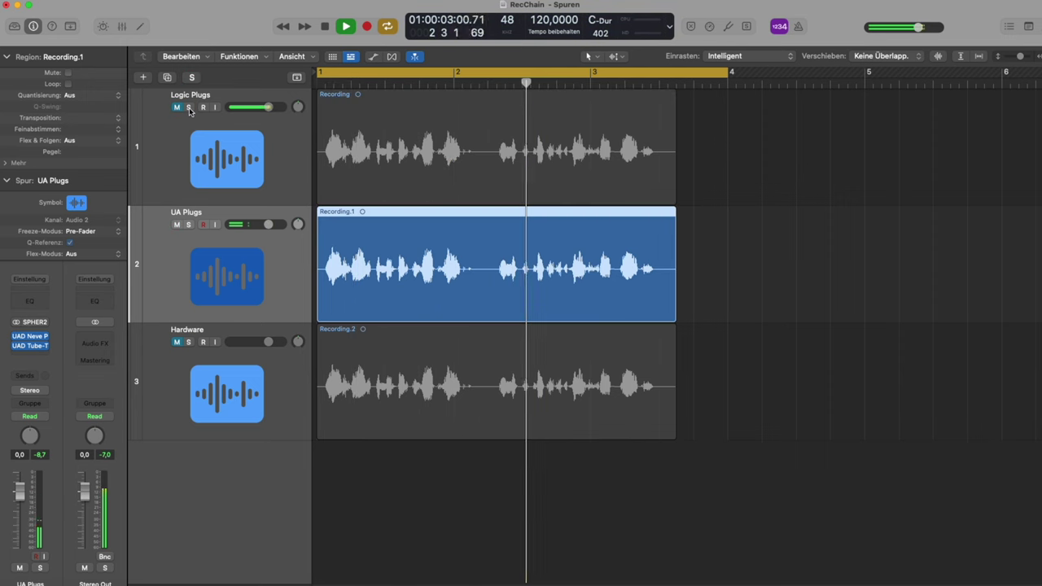
{"action": "left_click", "coordinate": [189, 109]}
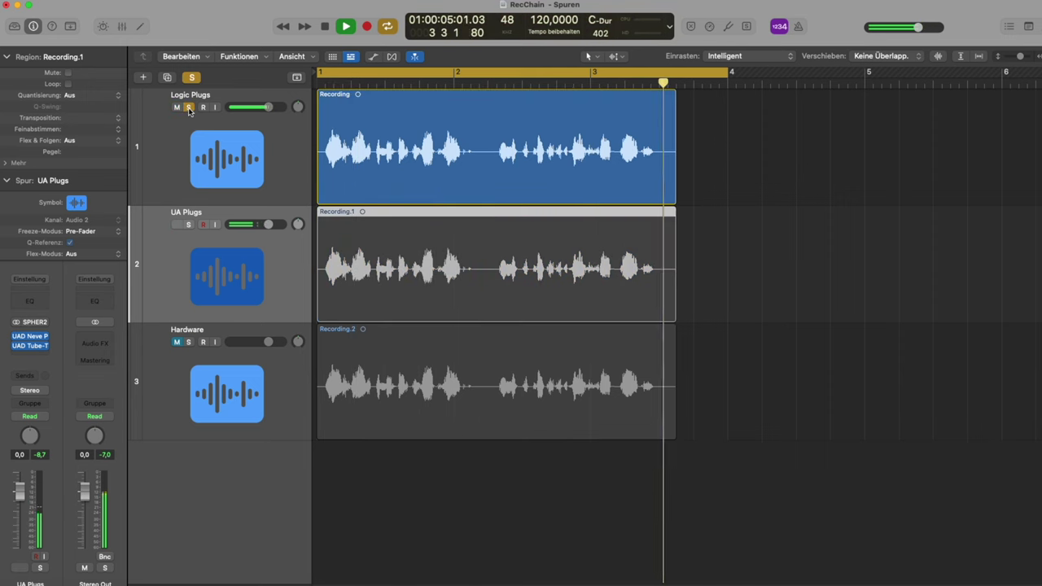
{"action": "left_click", "coordinate": [189, 108]}
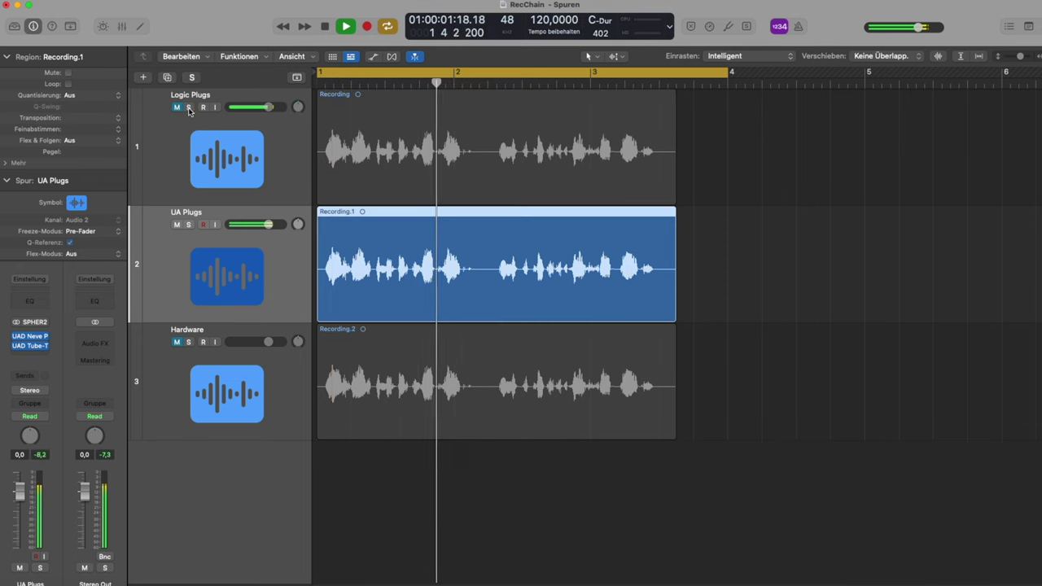
{"action": "left_click", "coordinate": [188, 109]}
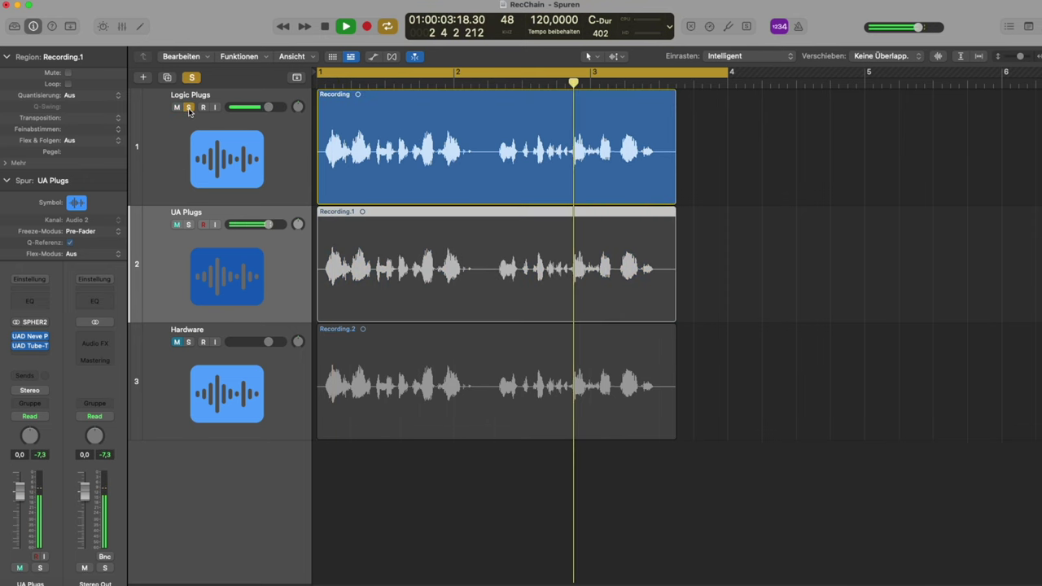